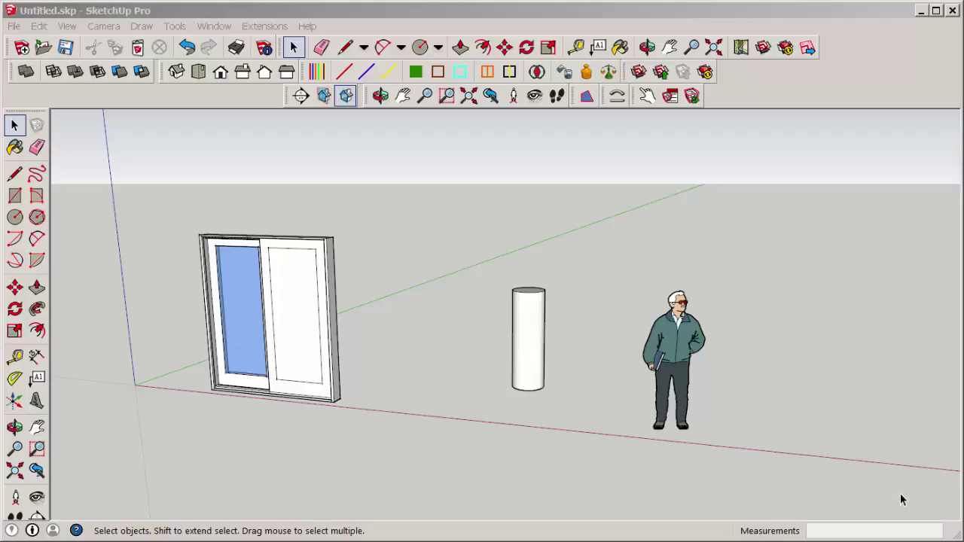
Select the person figure, then clear the selection
{"action": "left_click", "coordinate": [682, 325]}
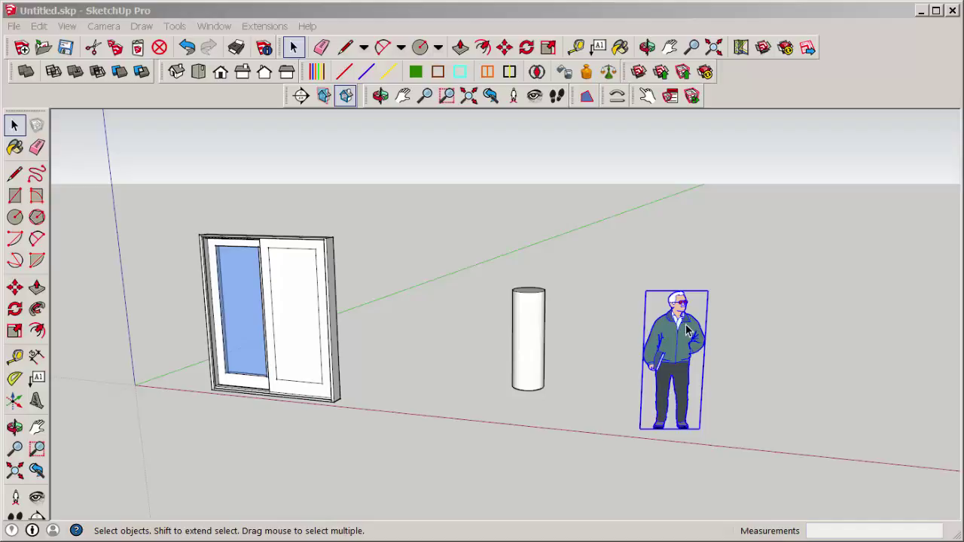
{"action": "left_click", "coordinate": [481, 372]}
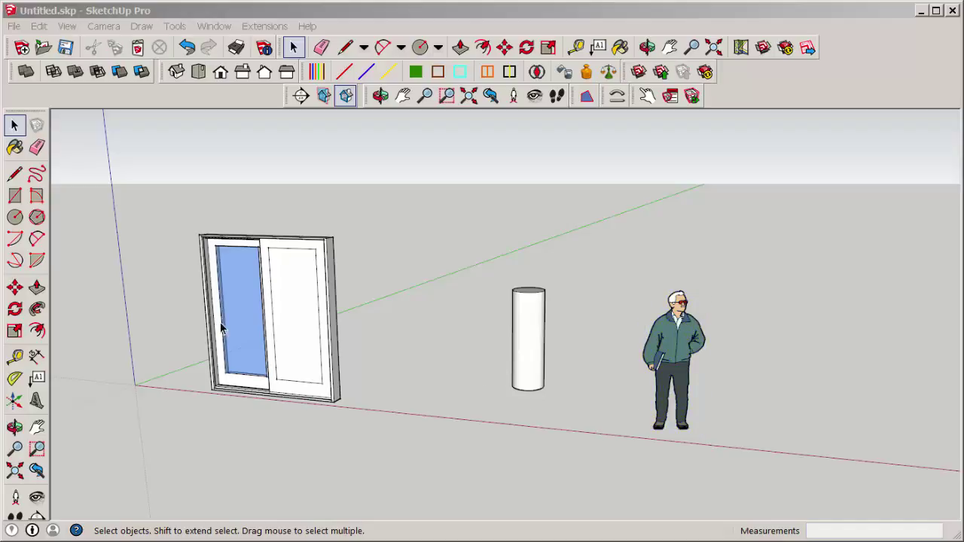
Window-select the whole door and start a component named 'Sliding Door'
{"action": "left_click_drag", "start_coordinate": [168, 204], "coordinate": [370, 438]}
{"action": "right_click", "coordinate": [290, 293]}
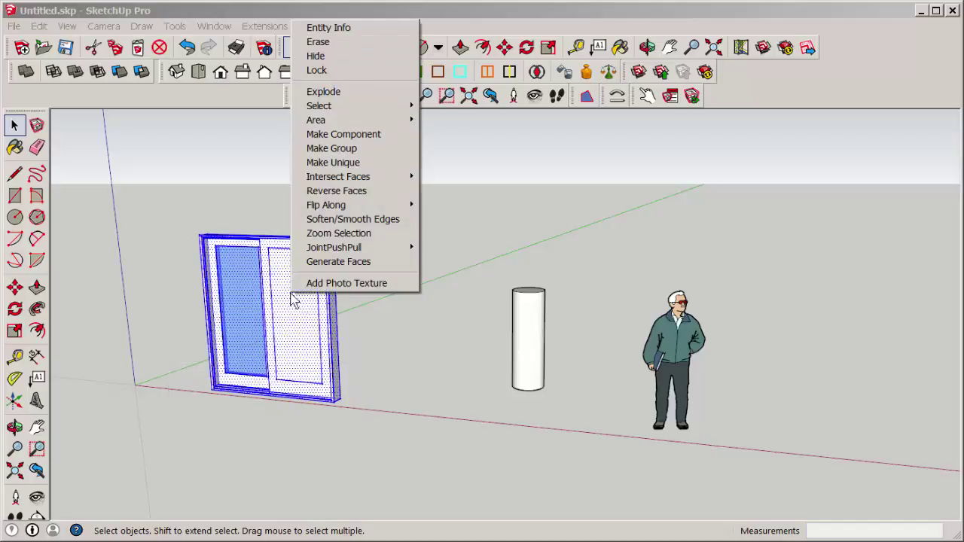
{"action": "left_click", "coordinate": [344, 134]}
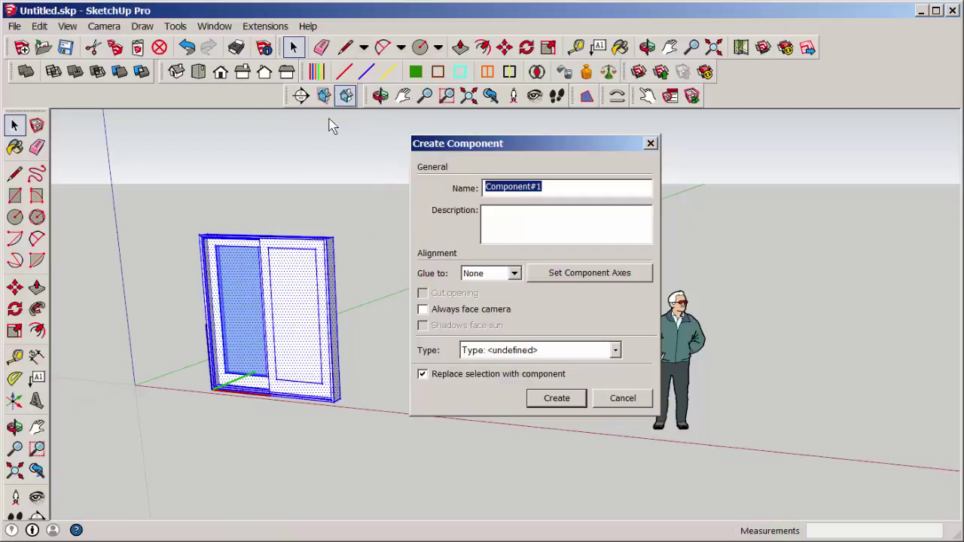
{"action": "type", "text": "Sliding Door"}
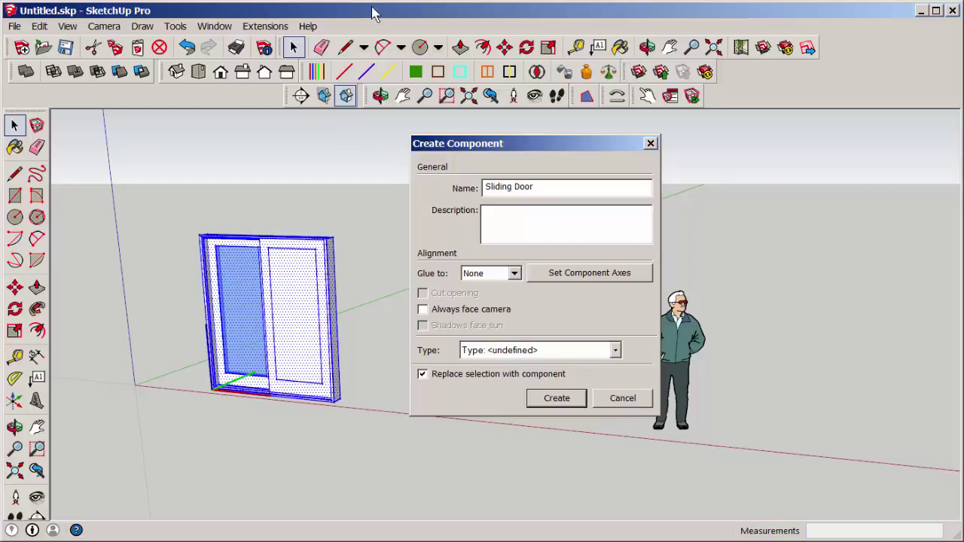
{"action": "left_click", "coordinate": [542, 219]}
{"action": "left_click", "coordinate": [515, 274]}
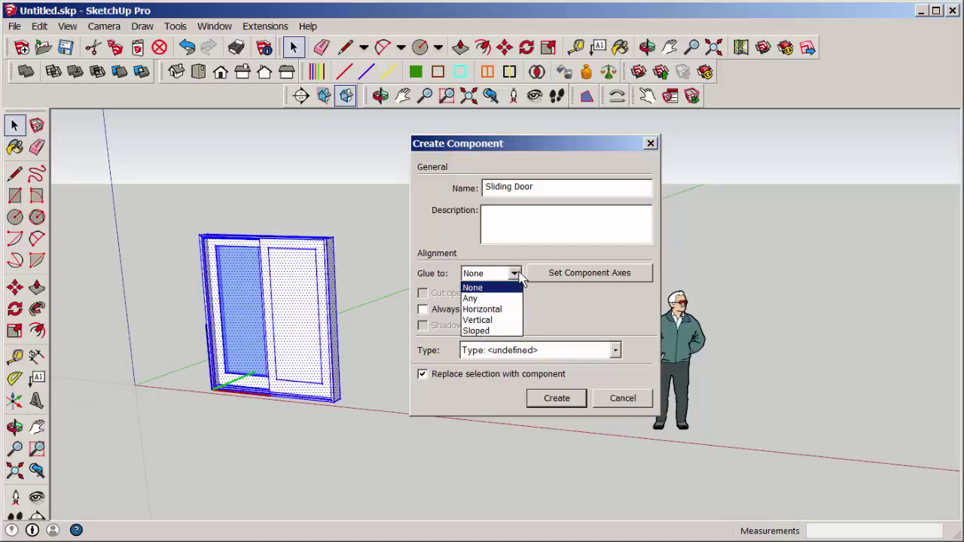
Set the component's Glue to Vertical, enable Cut opening, and start setting its axes
{"action": "left_click", "coordinate": [500, 322]}
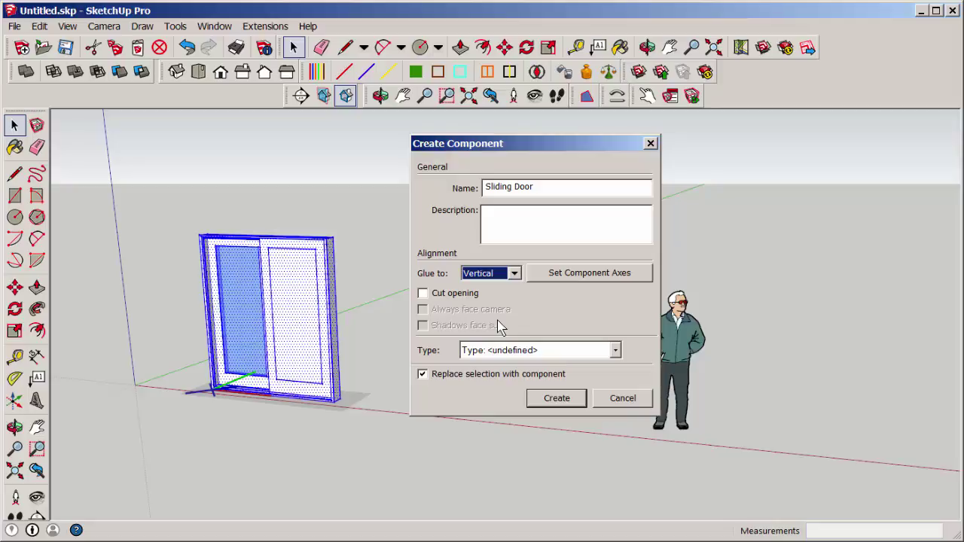
{"action": "left_click", "coordinate": [515, 273]}
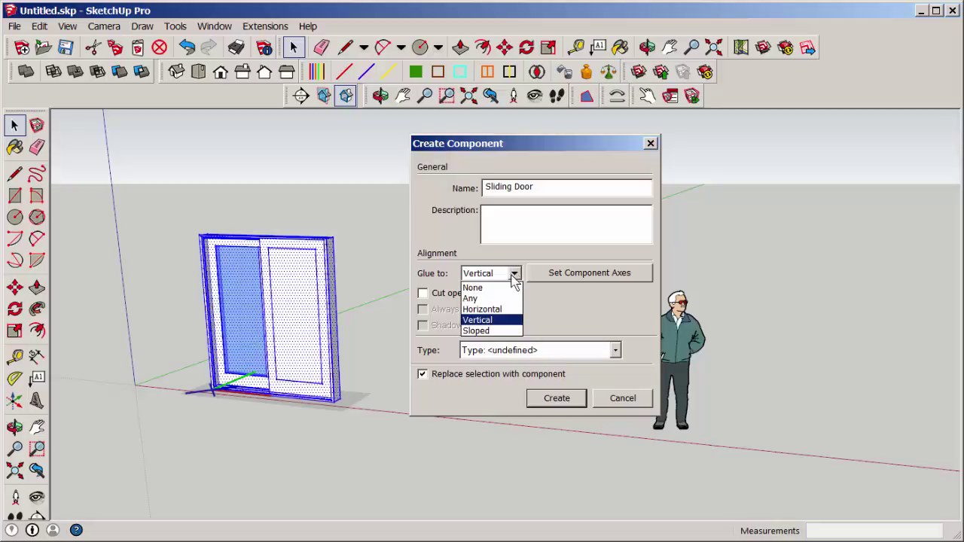
{"action": "left_click", "coordinate": [515, 287]}
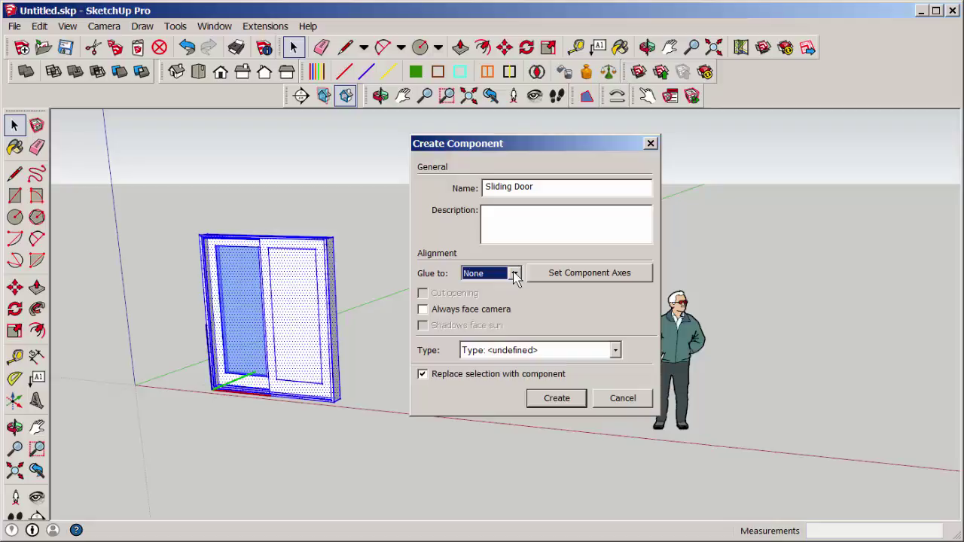
{"action": "left_click", "coordinate": [515, 273]}
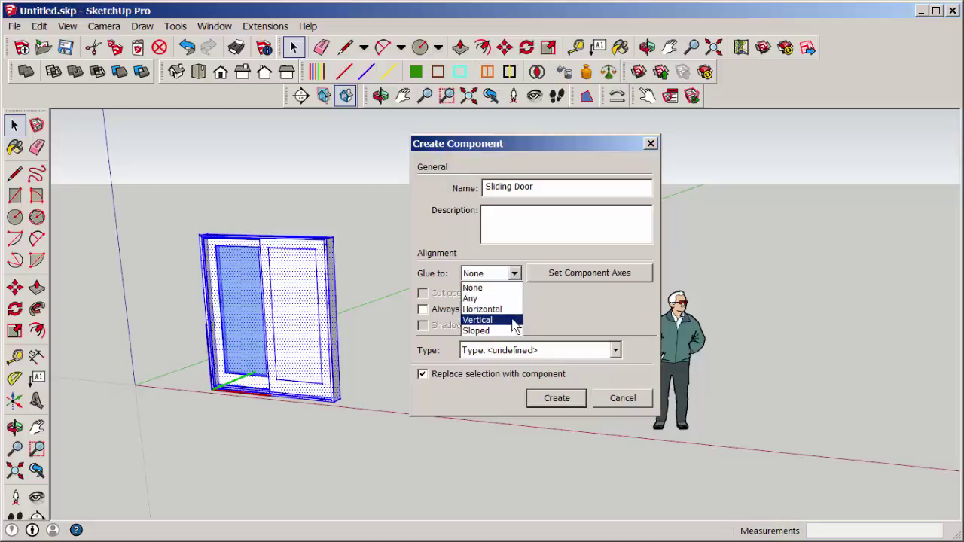
{"action": "left_click", "coordinate": [515, 323]}
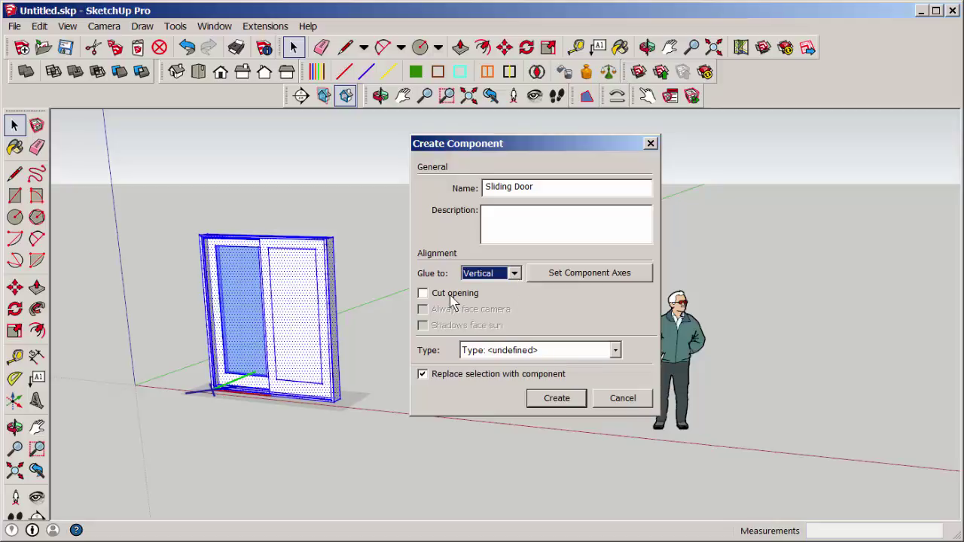
{"action": "left_click", "coordinate": [423, 294]}
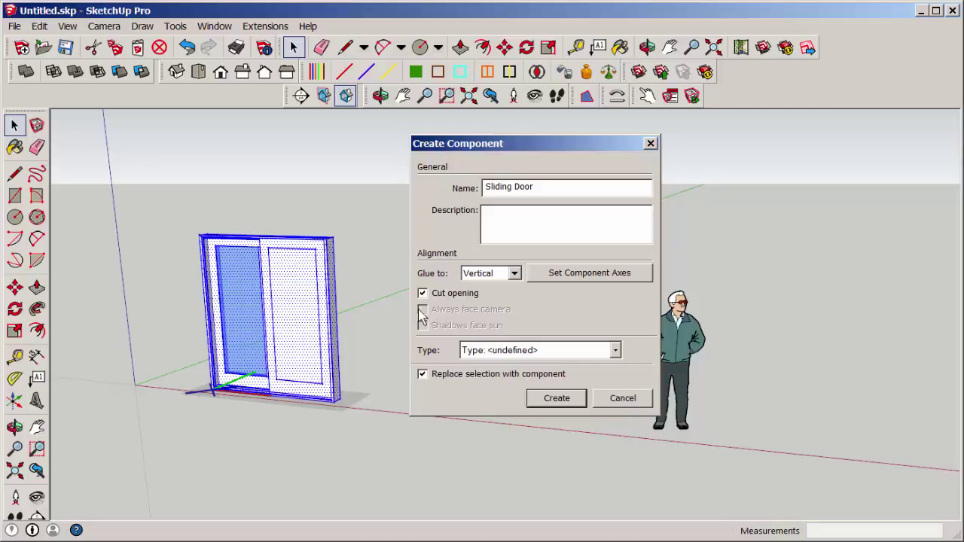
{"action": "left_click", "coordinate": [586, 273]}
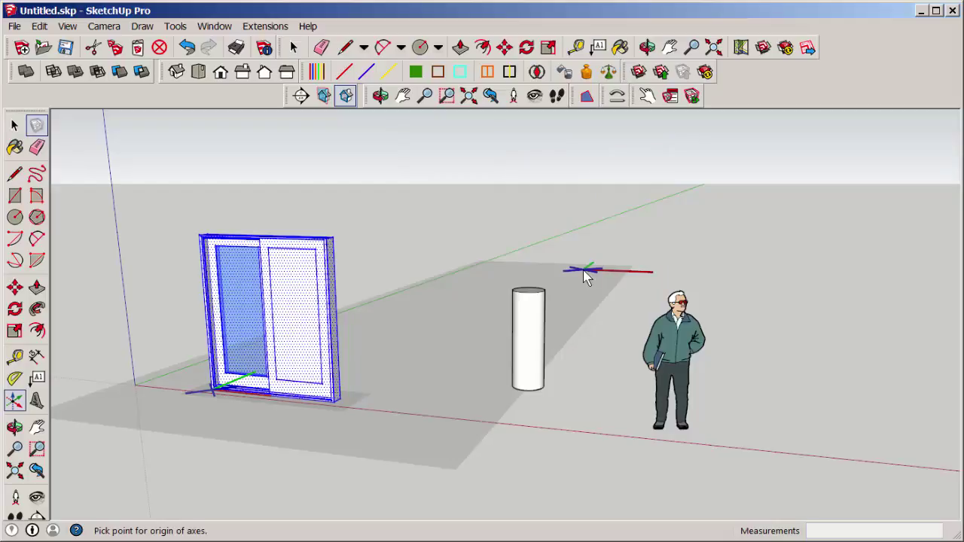
Cancel axes placement and leave the component's classification Type undefined
{"action": "key", "text": "Escape"}
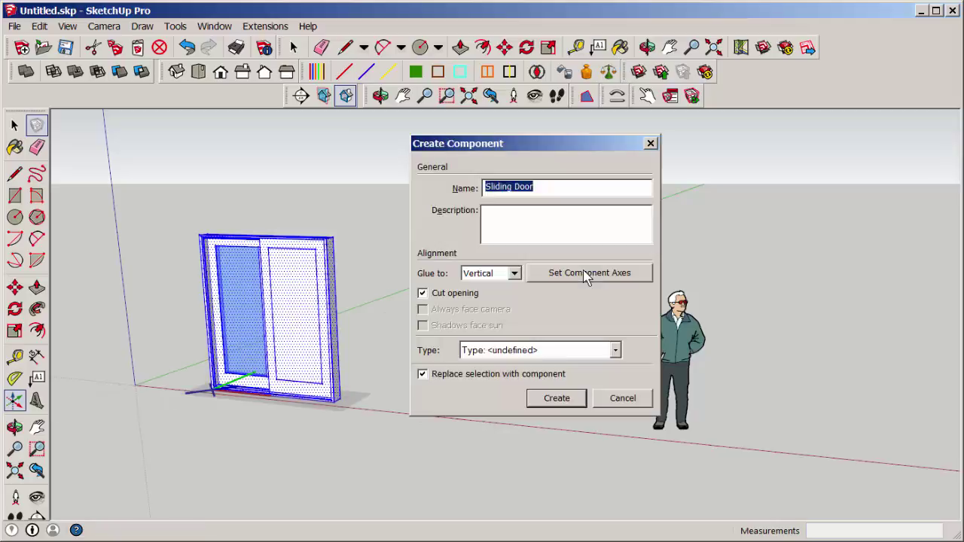
{"action": "left_click", "coordinate": [617, 354]}
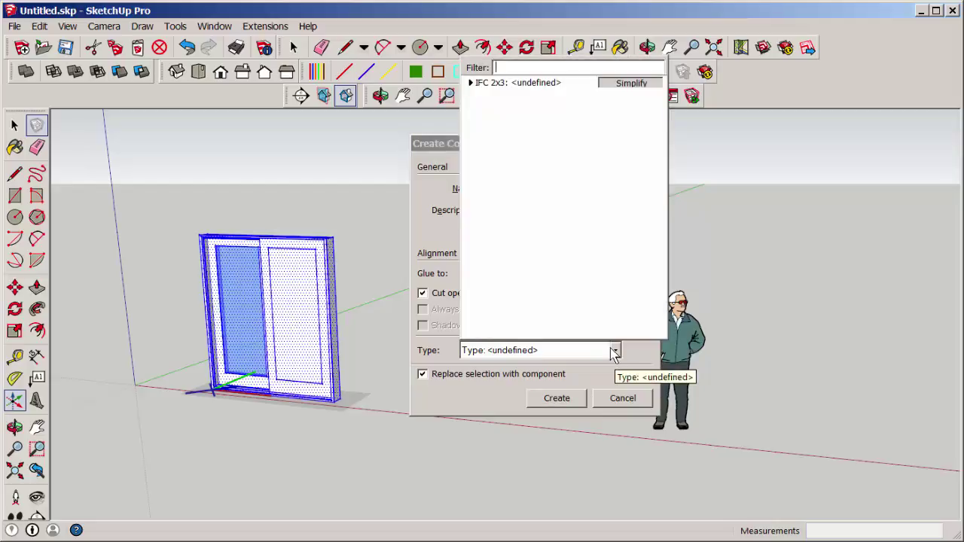
{"action": "left_click", "coordinate": [740, 268]}
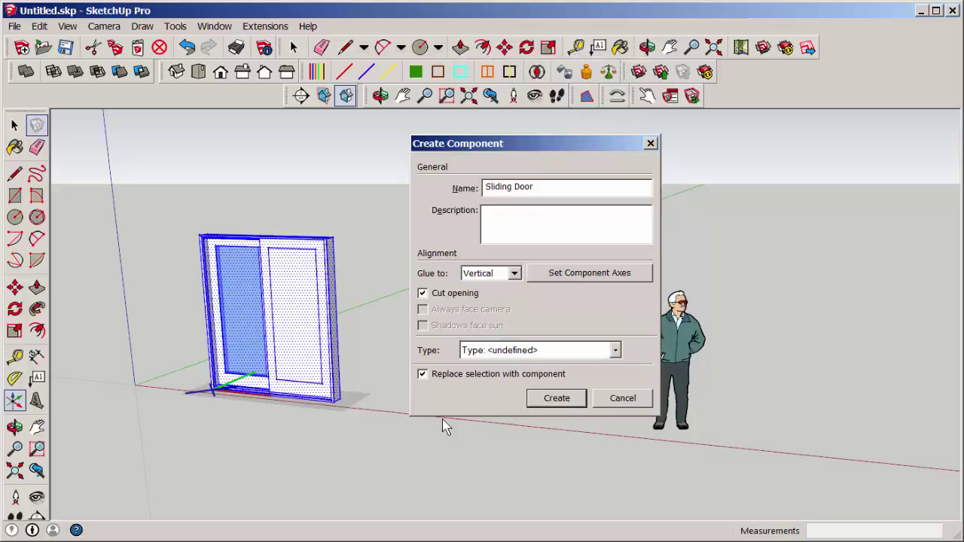
Create the Sliding Door component, then reselect it
{"action": "left_click", "coordinate": [556, 399]}
{"action": "left_click", "coordinate": [436, 349]}
{"action": "mouse_move", "coordinate": [437, 349]}
{"action": "middle_mouse_down"}
{"action": "mouse_move", "coordinate": [424, 355]}
{"action": "mouse_move", "coordinate": [425, 345]}
{"action": "middle_mouse_up"}
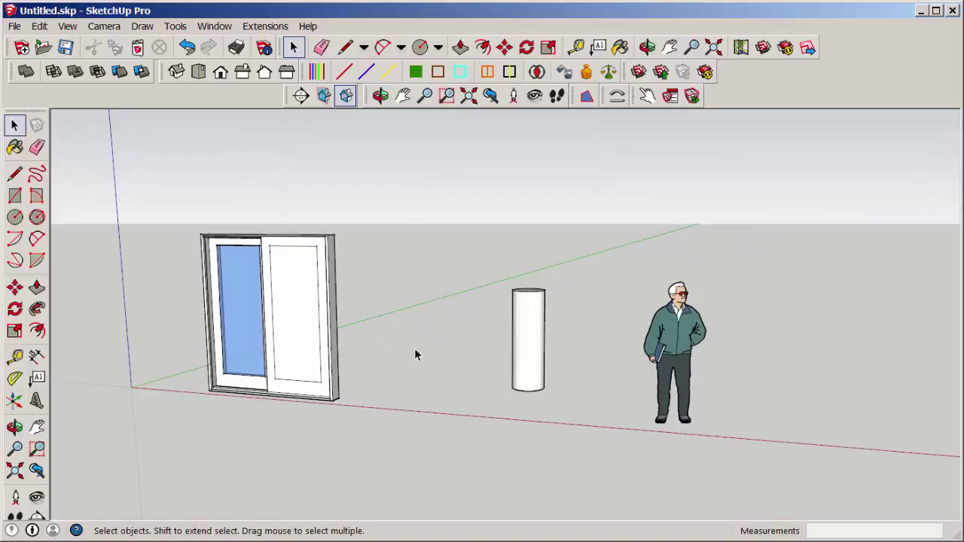
{"action": "left_click", "coordinate": [309, 325]}
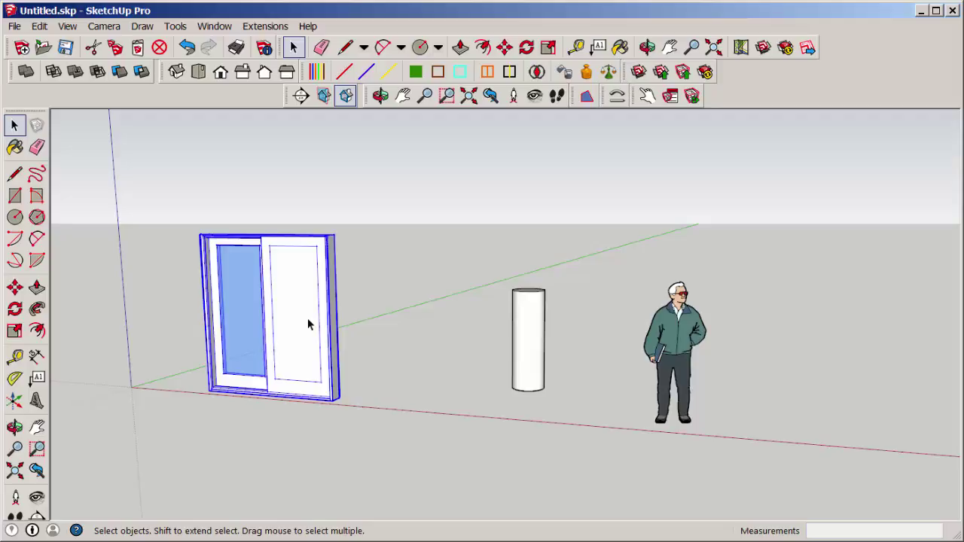
Copy the door 22' 5" along the red axis to the right of the figure
{"action": "key", "text": "m"}
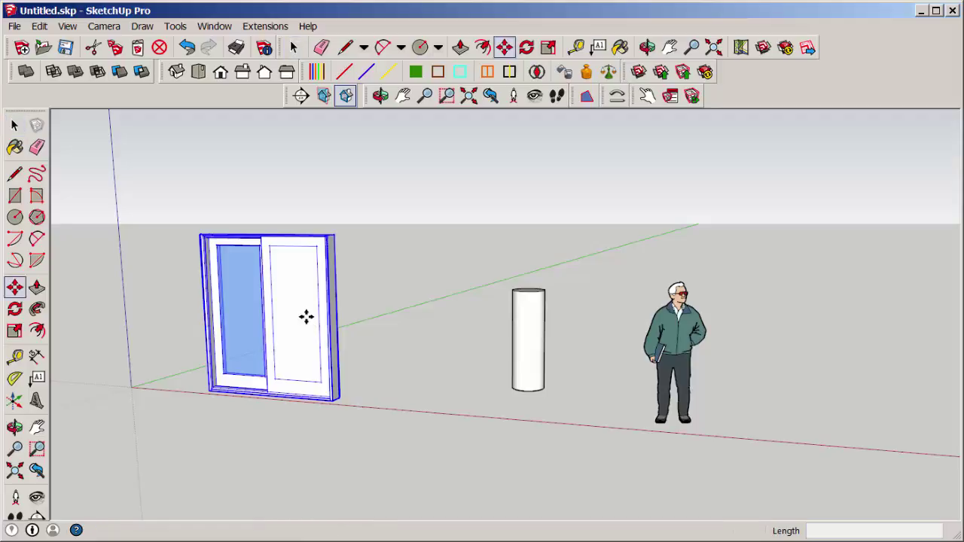
{"action": "key", "text": "ctrl"}
{"action": "left_click", "coordinate": [301, 309]}
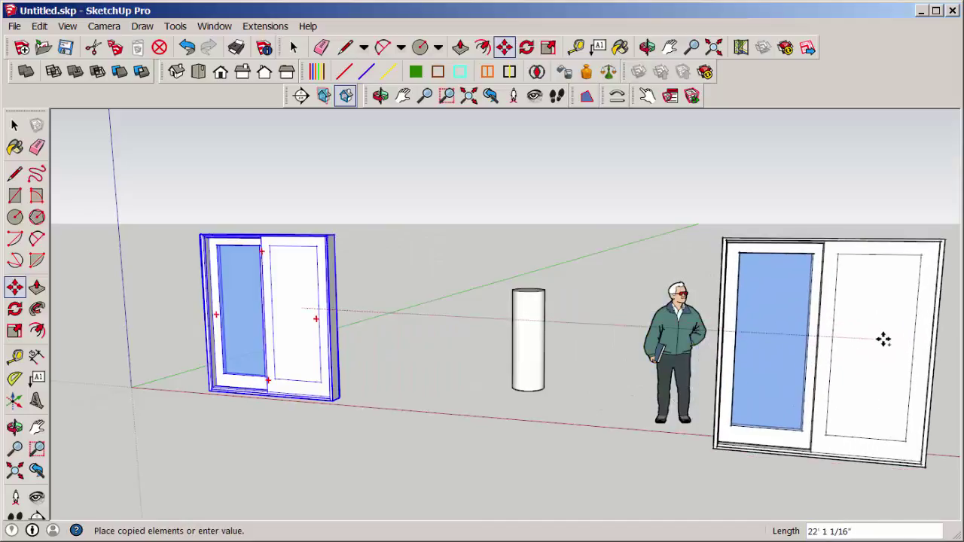
{"action": "left_click", "coordinate": [882, 330]}
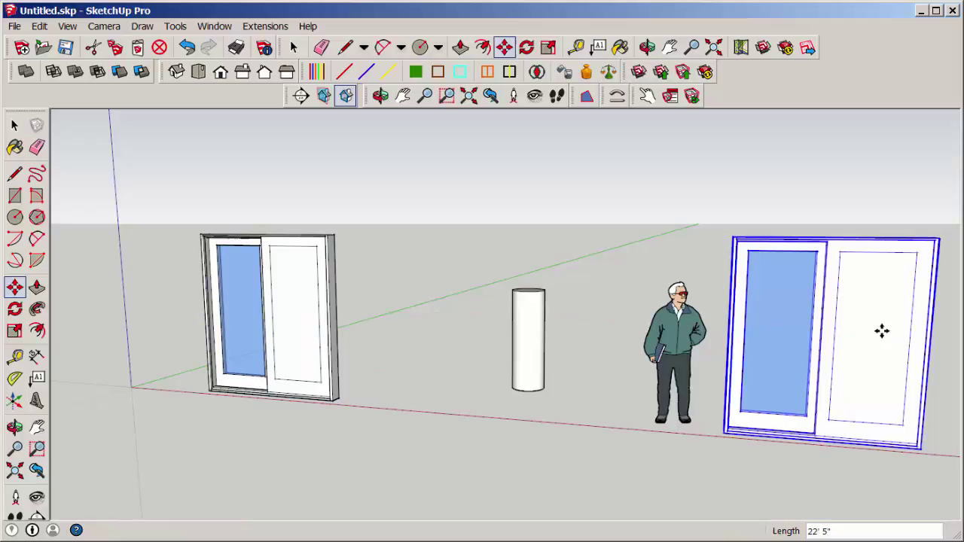
{"action": "key", "text": "space"}
{"action": "key", "text": "o"}
{"action": "left_click_drag", "start_coordinate": [324, 359], "coordinate": [265, 357]}
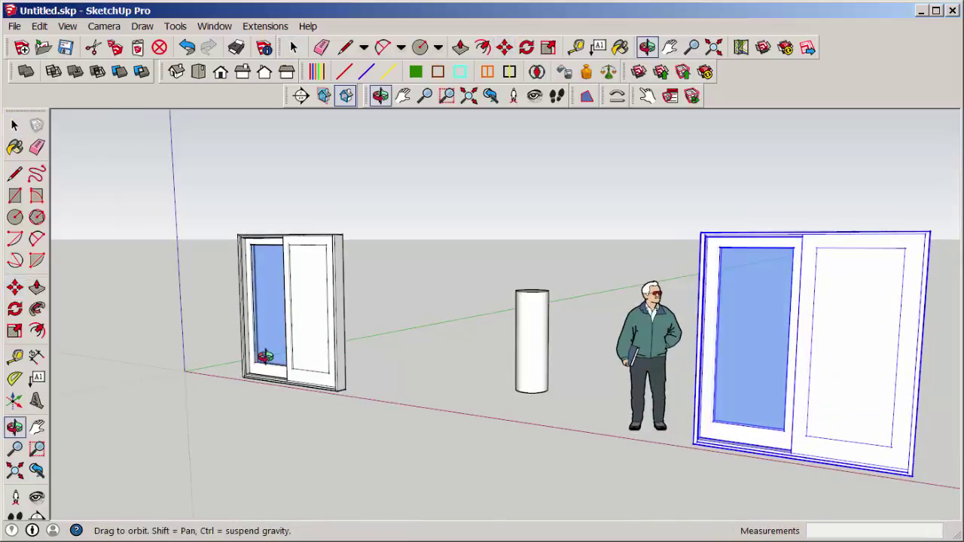
{"action": "key", "text": "space"}
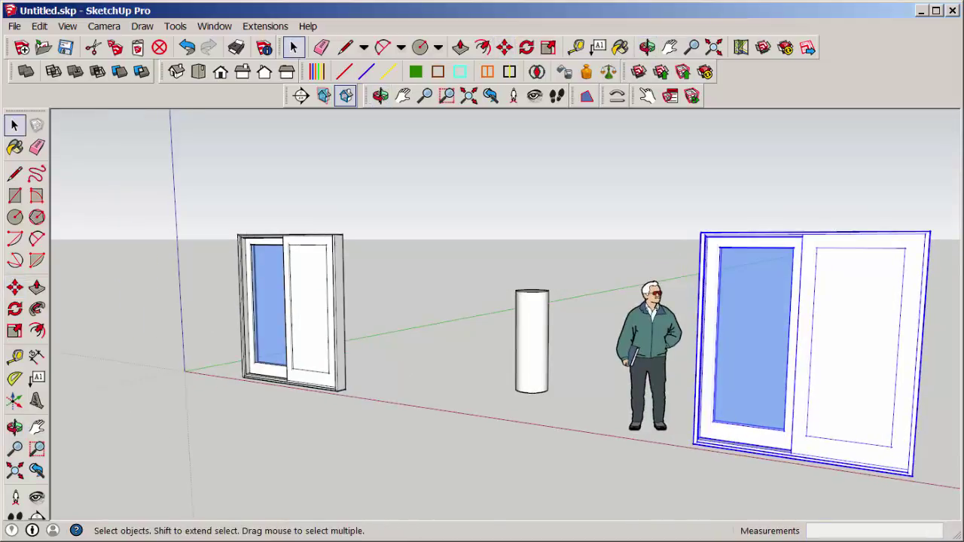
Inside the left door component, draw a vertical edge down the sliding panel, then exit editing
{"action": "double_click", "coordinate": [317, 291]}
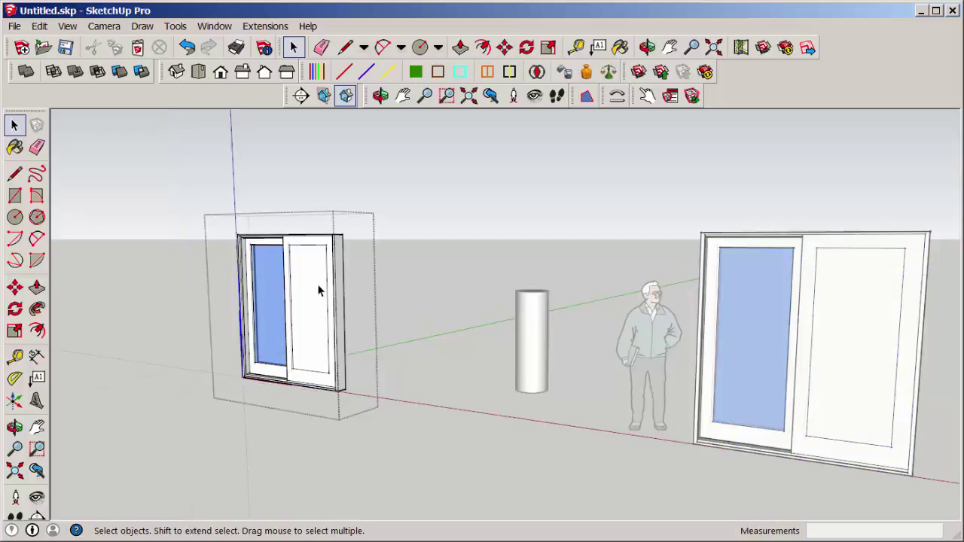
{"action": "scroll", "coordinate": [304, 309], "scroll_direction": "up", "scroll_amount": 2}
{"action": "left_click", "coordinate": [16, 173]}
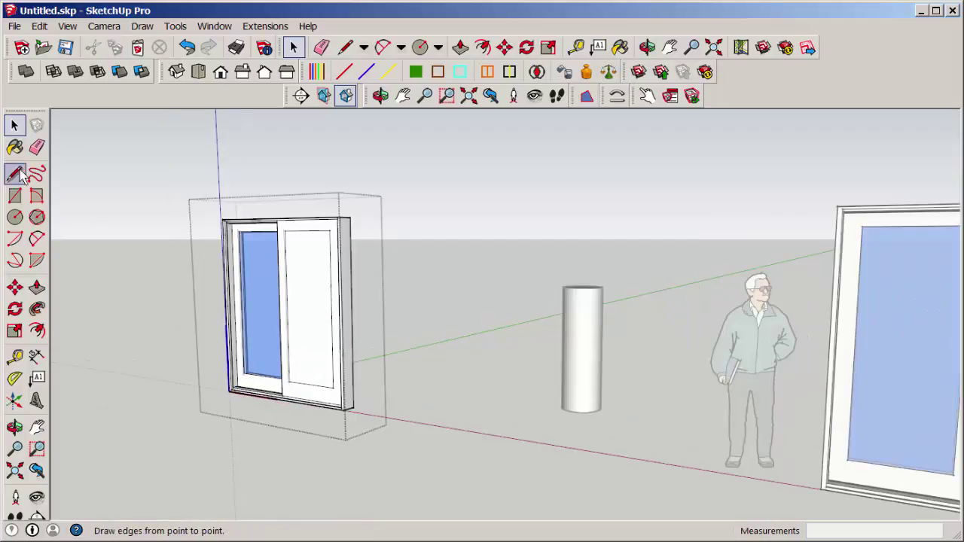
{"action": "left_click", "coordinate": [16, 173]}
{"action": "left_click", "coordinate": [307, 231]}
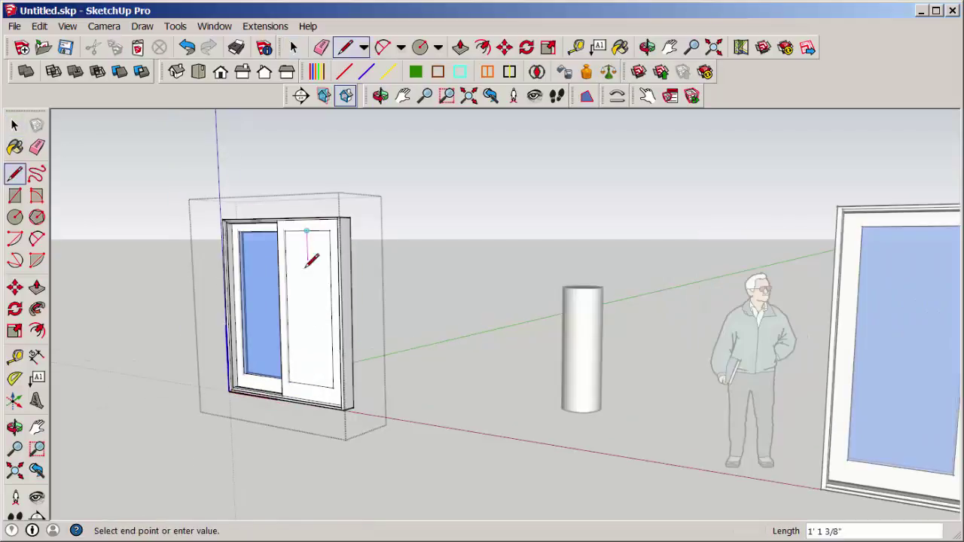
{"action": "left_click", "coordinate": [307, 387]}
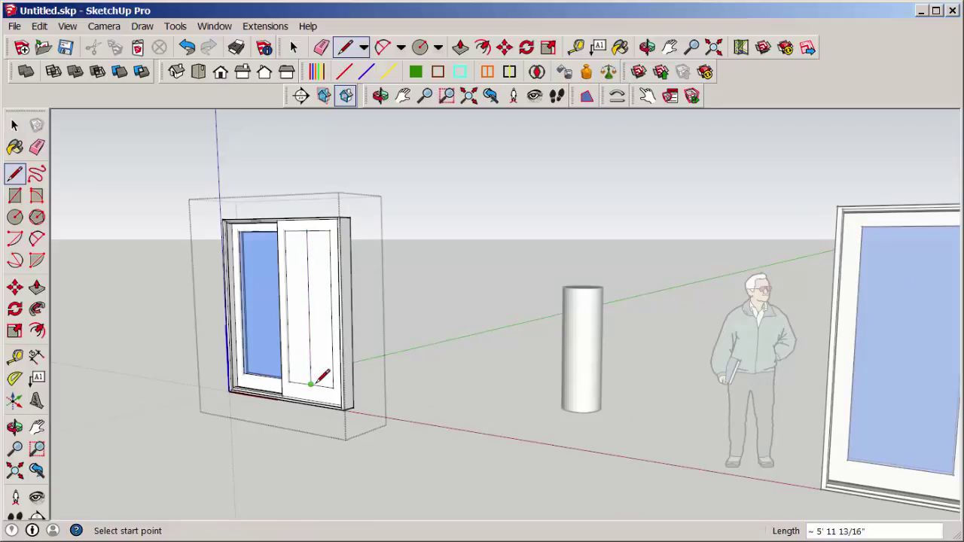
{"action": "left_click", "coordinate": [15, 125]}
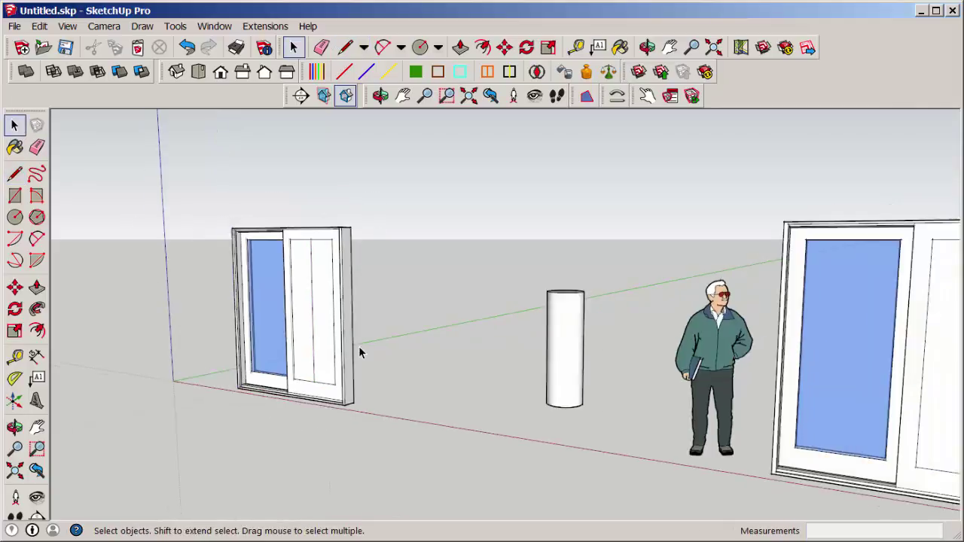
{"action": "scroll", "coordinate": [359, 353], "scroll_direction": "down", "scroll_amount": 2}
{"action": "middle_click_drag", "start_coordinate": [864, 404], "coordinate": [860, 411]}
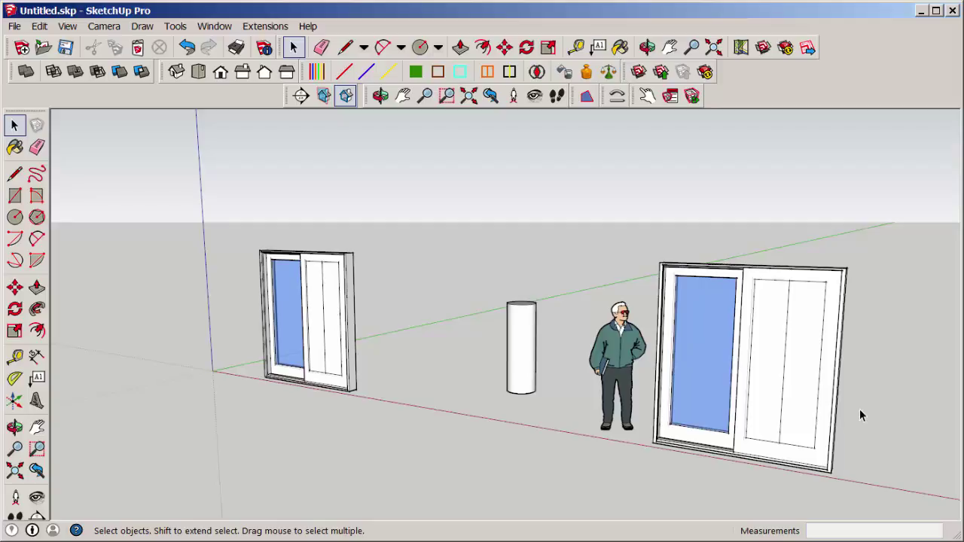
Scale the left door uniformly to 1.5, then undo the enlargement and the panel line
{"action": "left_click", "coordinate": [310, 330]}
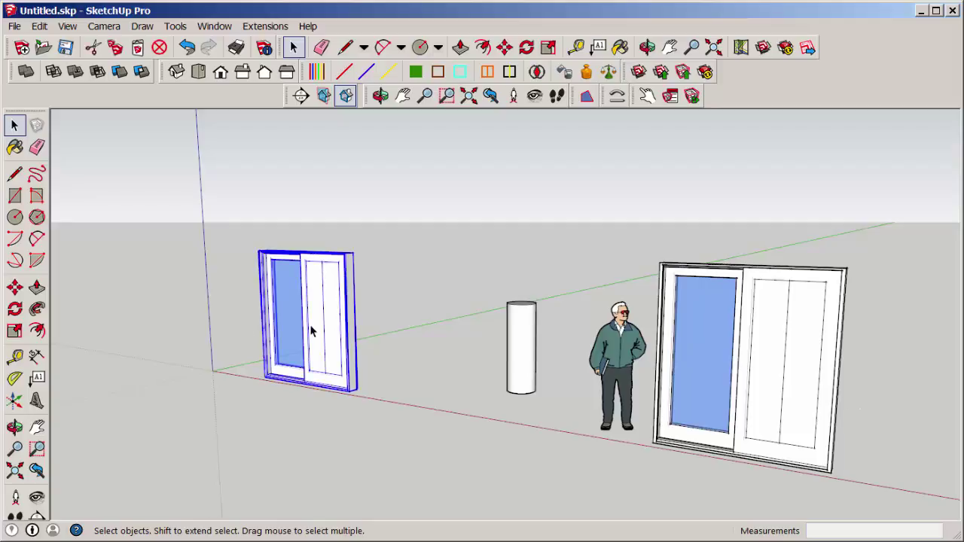
{"action": "left_click", "coordinate": [13, 332]}
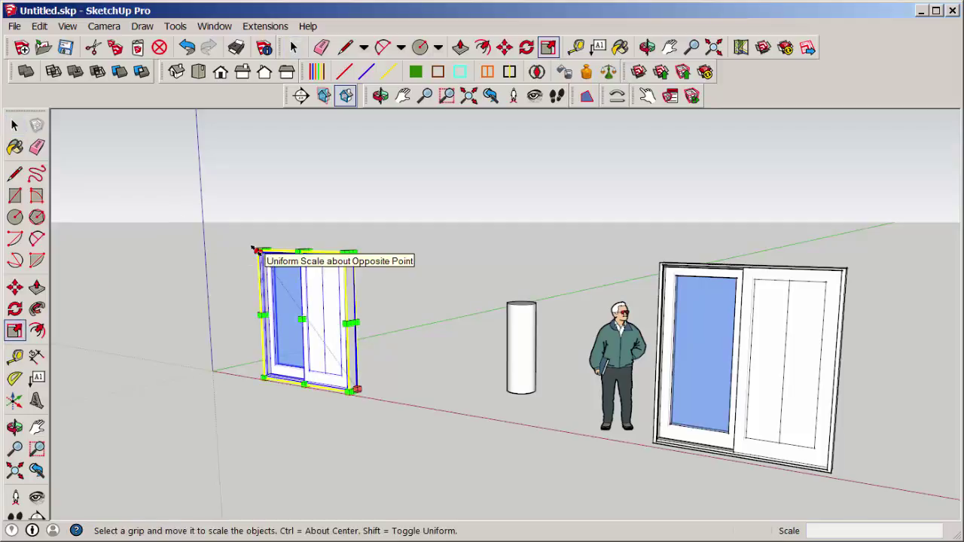
{"action": "left_click_drag", "start_coordinate": [256, 251], "coordinate": [188, 193]}
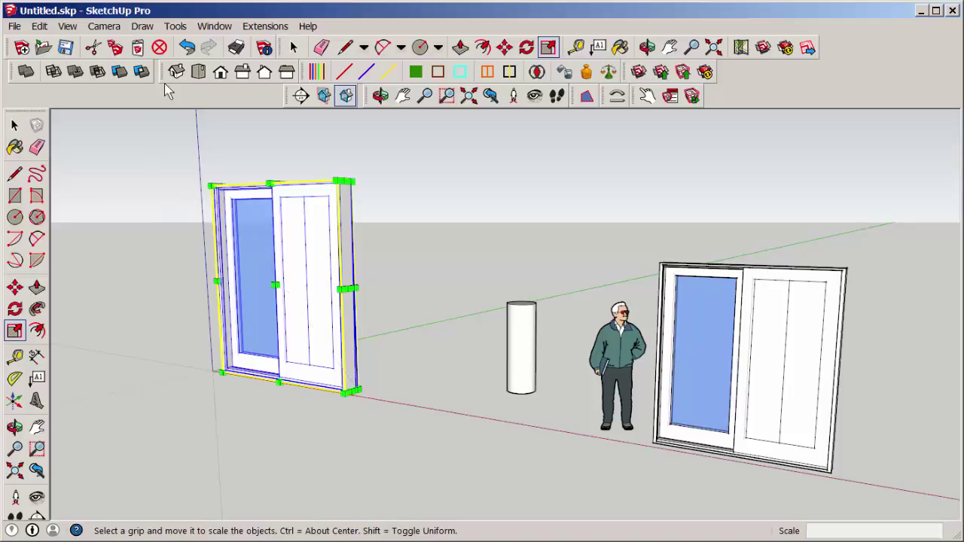
{"action": "left_click", "coordinate": [187, 47]}
{"action": "left_click", "coordinate": [14, 125]}
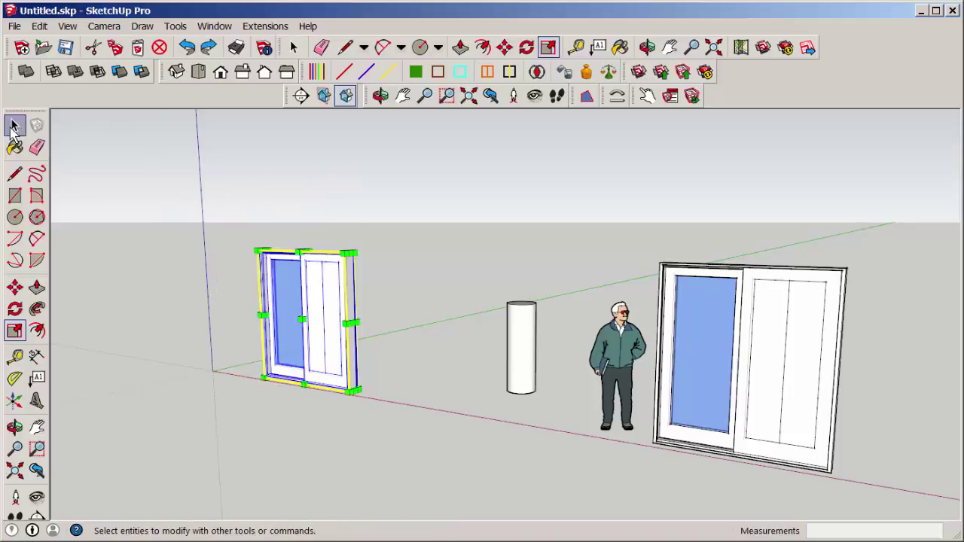
Deselect, adjust the view slightly, and reselect the left sliding door
{"action": "left_click", "coordinate": [338, 304]}
{"action": "scroll", "coordinate": [302, 414], "scroll_direction": "down", "scroll_amount": 3}
{"action": "left_click", "coordinate": [194, 399]}
{"action": "middle_click_drag", "start_coordinate": [194, 398], "coordinate": [228, 407]}
{"action": "scroll", "coordinate": [316, 404], "scroll_direction": "up", "scroll_amount": 2}
{"action": "left_click", "coordinate": [318, 311]}
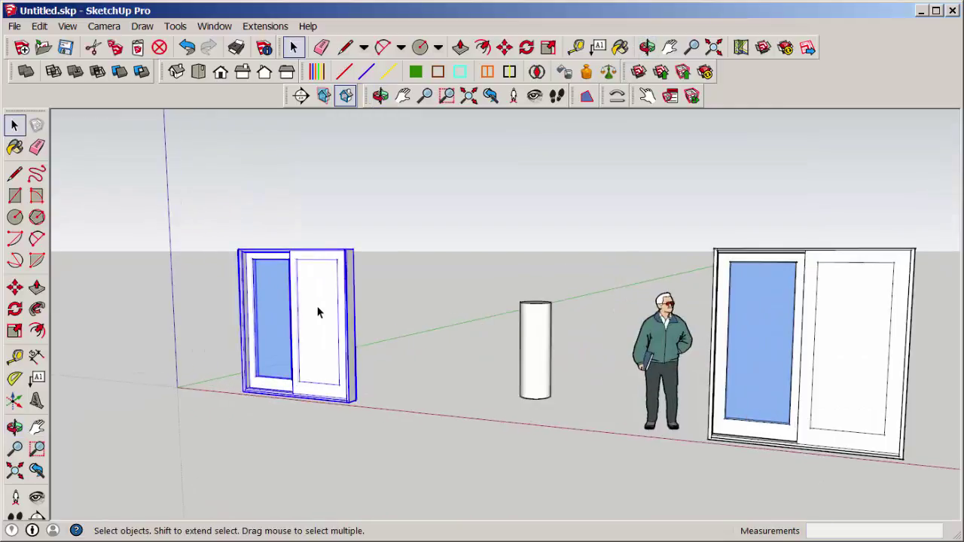
Save the left door component as Sliding Door.skp in sketchup components, then deselect it
{"action": "right_click", "coordinate": [318, 311]}
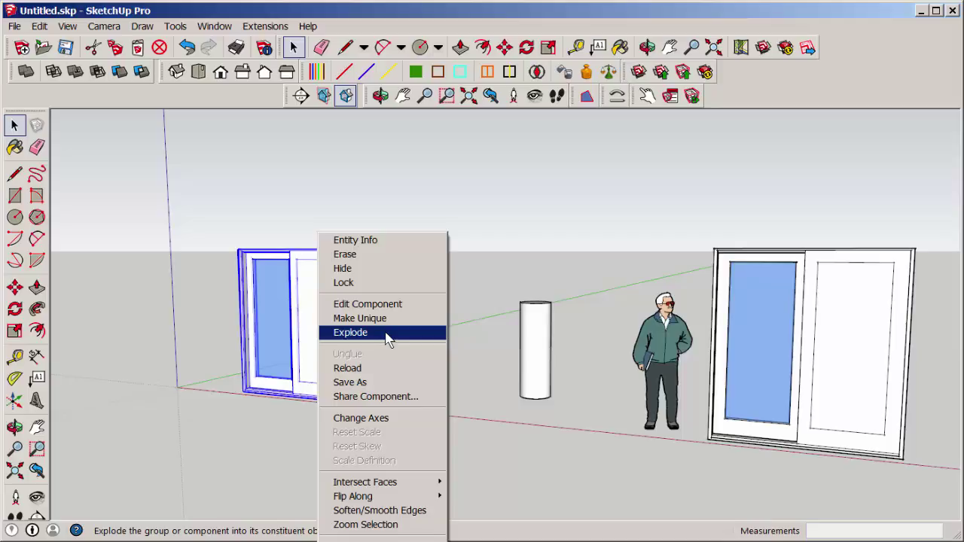
{"action": "left_click", "coordinate": [380, 384]}
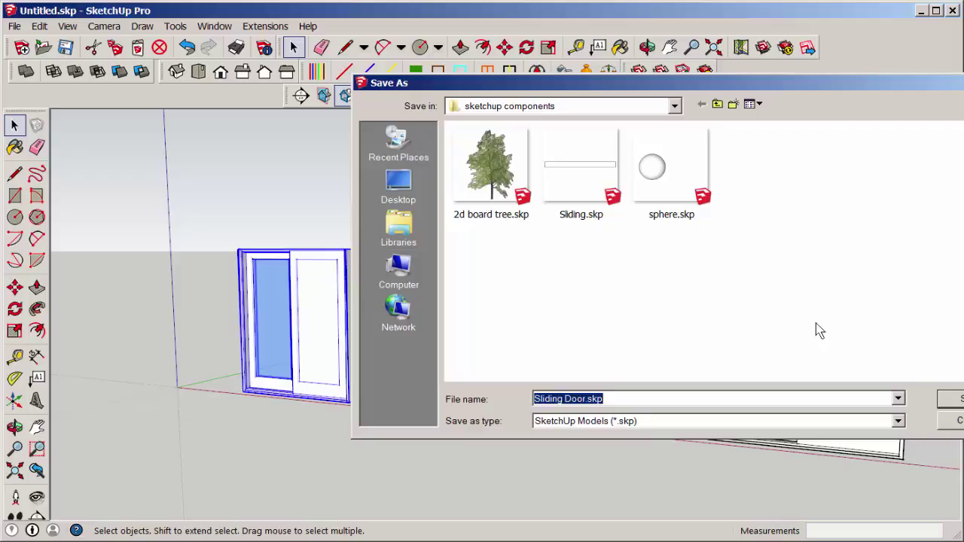
{"action": "left_click", "coordinate": [946, 395]}
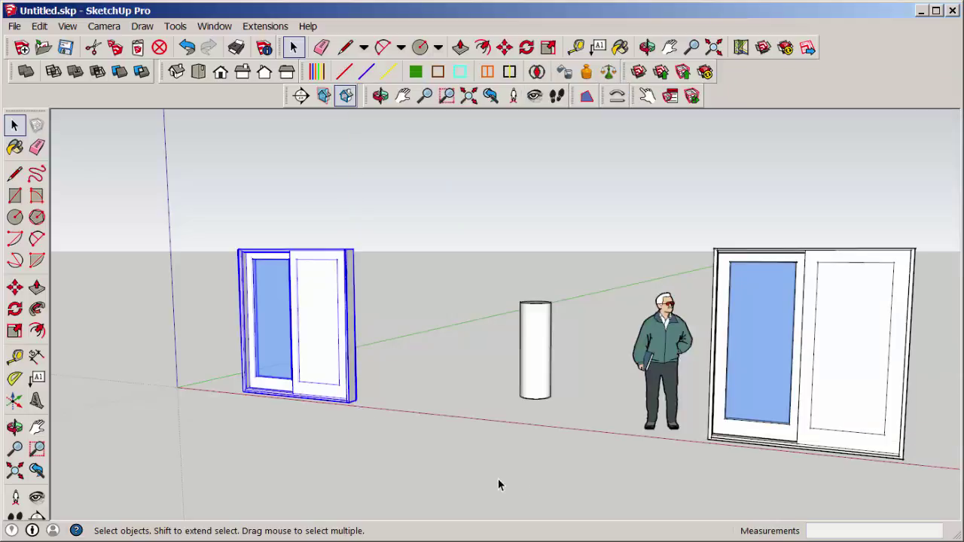
{"action": "key", "text": "ctrl+t"}
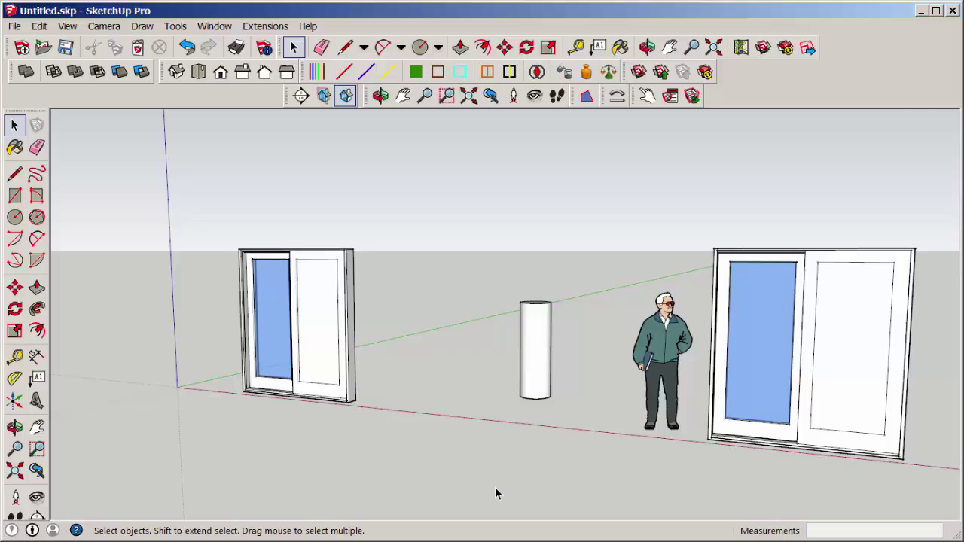
Reload the selected cylinder placeholder from 2d board tree.skp
{"action": "left_click", "coordinate": [536, 351]}
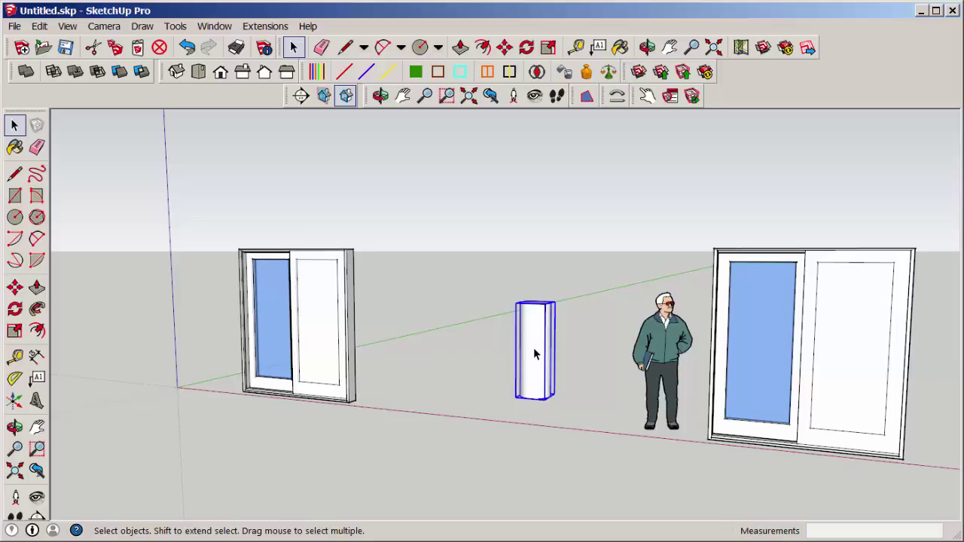
{"action": "right_click", "coordinate": [535, 355]}
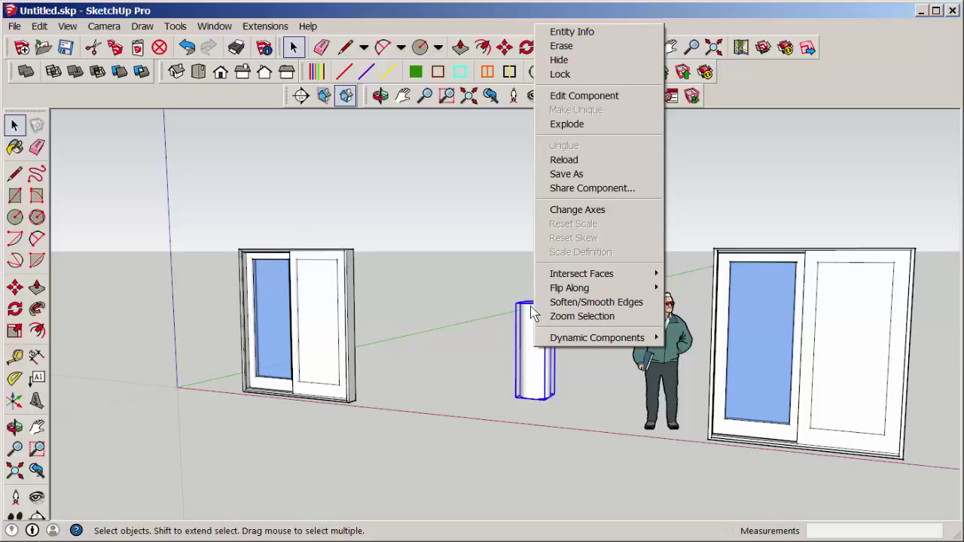
{"action": "left_click", "coordinate": [570, 161]}
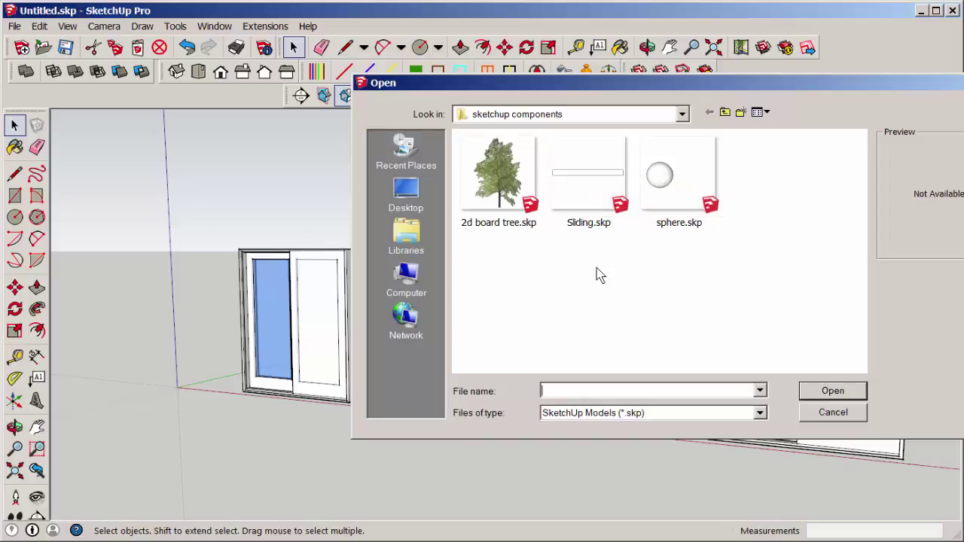
{"action": "double_click", "coordinate": [497, 167]}
{"action": "left_click", "coordinate": [479, 366]}
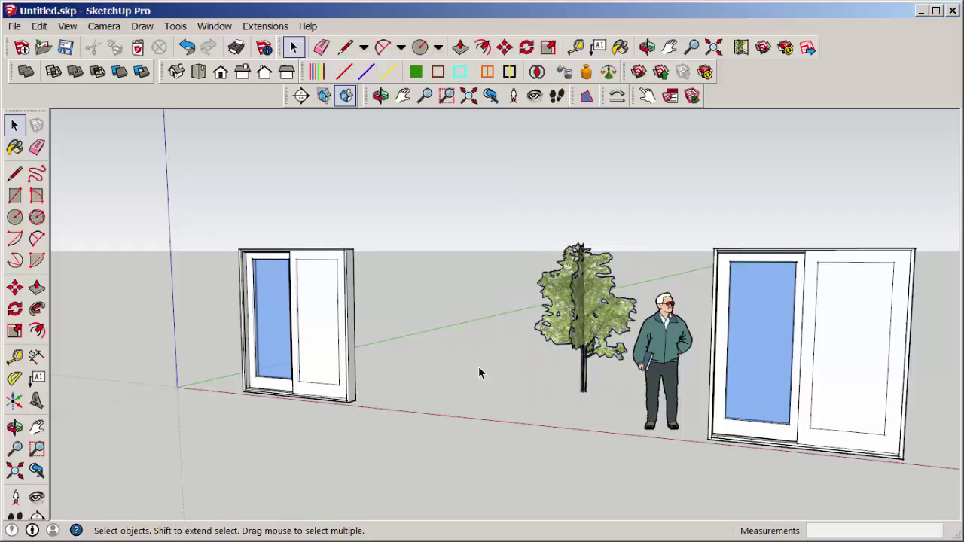
{"action": "middle_click_drag", "start_coordinate": [474, 387], "coordinate": [509, 406]}
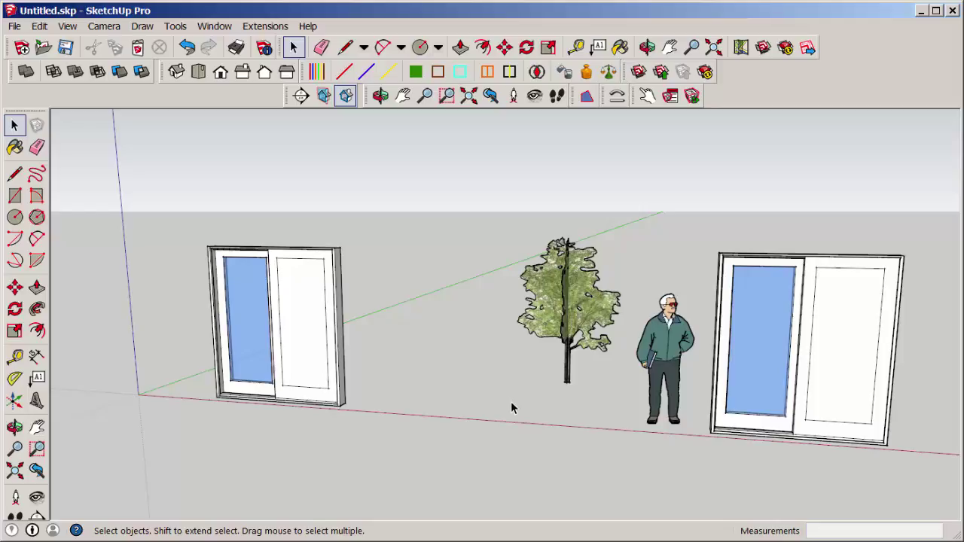
{"action": "mouse_move", "coordinate": [525, 397]}
{"action": "middle_mouse_down"}
{"action": "mouse_move", "coordinate": [525, 418]}
{"action": "mouse_move", "coordinate": [452, 399]}
{"action": "mouse_move", "coordinate": [524, 394]}
{"action": "middle_mouse_up"}
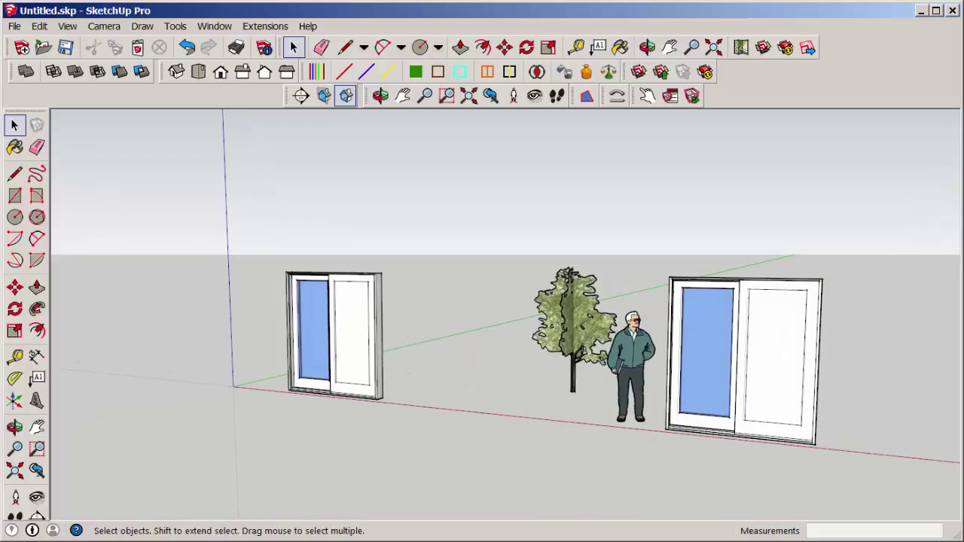